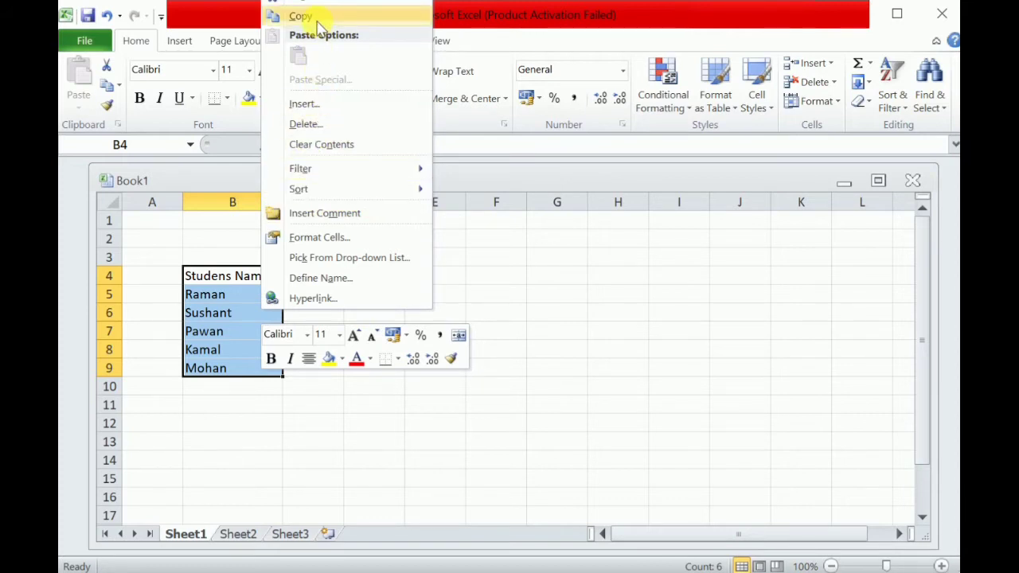
Copy the student name list from B4:B9 to the range starting at G7 and widen column G to fit the heading
left_click(303, 17)
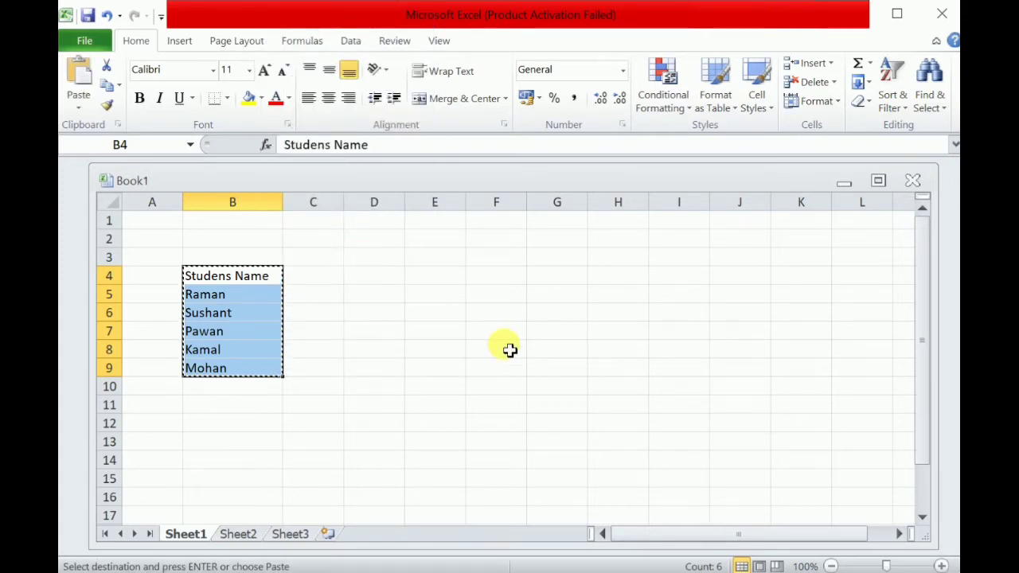
left_click(565, 334)
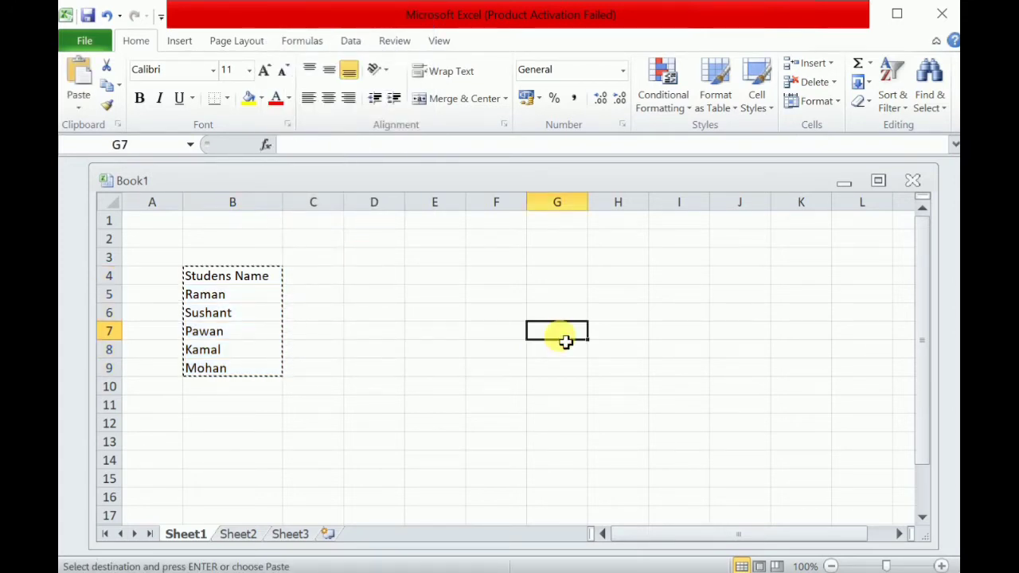
right_click(562, 341)
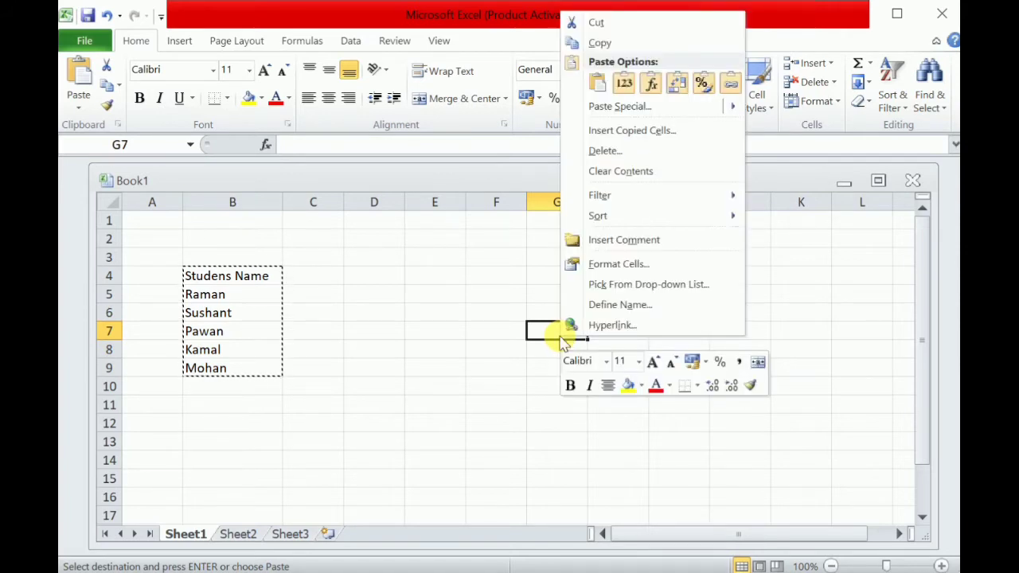
left_click(598, 85)
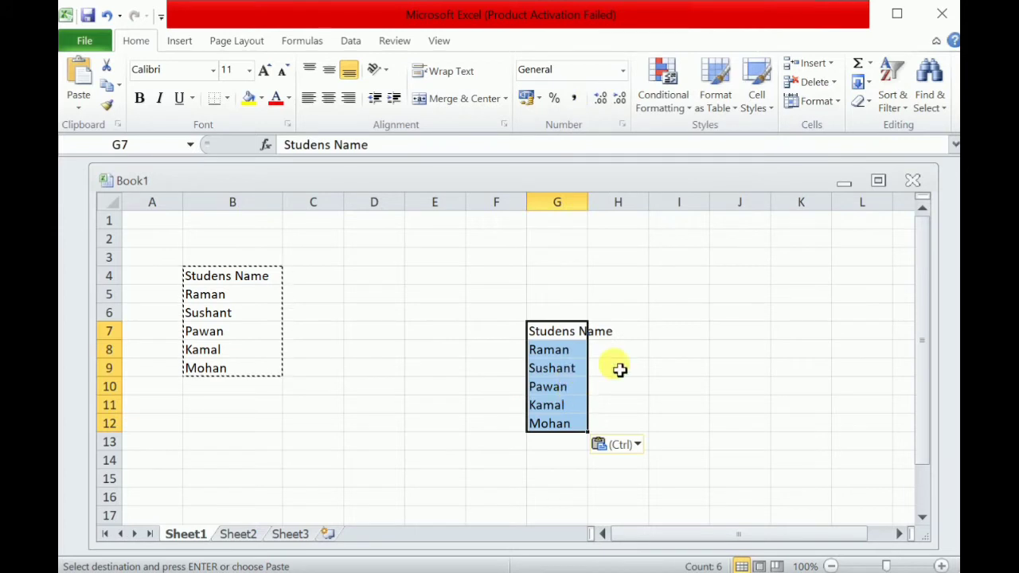
left_click(619, 348)
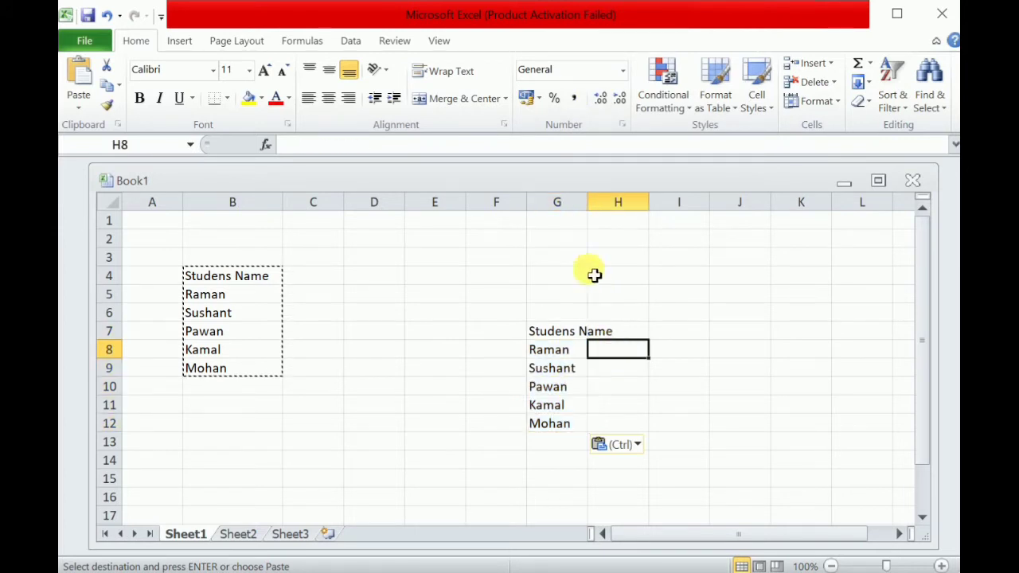
left_click(559, 201)
left_click_drag(592, 212, 627, 212)
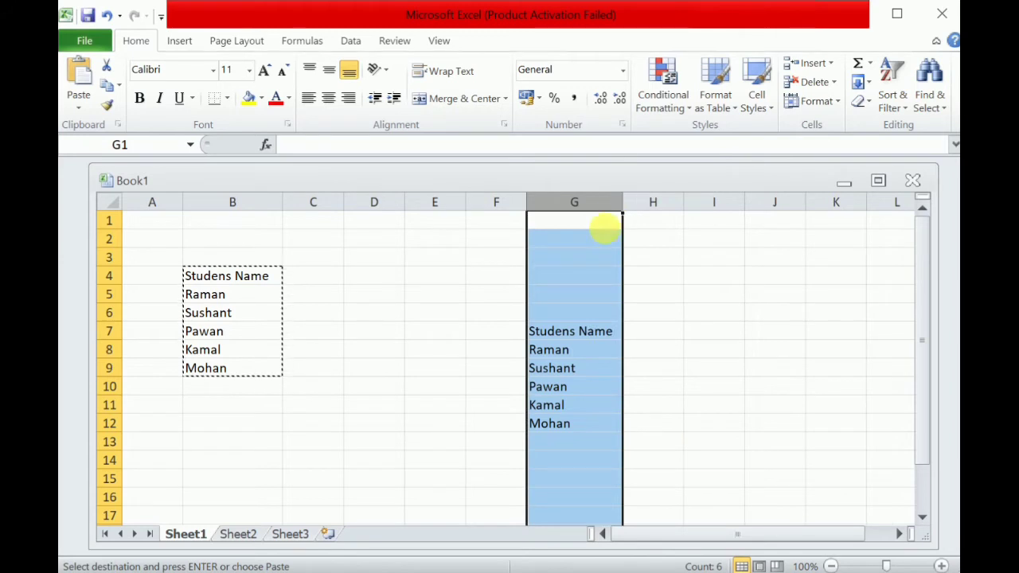
Copy the student name list from B4:B9 to the range starting at D10 and widen column D to fit the heading
left_click(561, 353)
left_click(276, 355)
left_click_drag(269, 281, 269, 377)
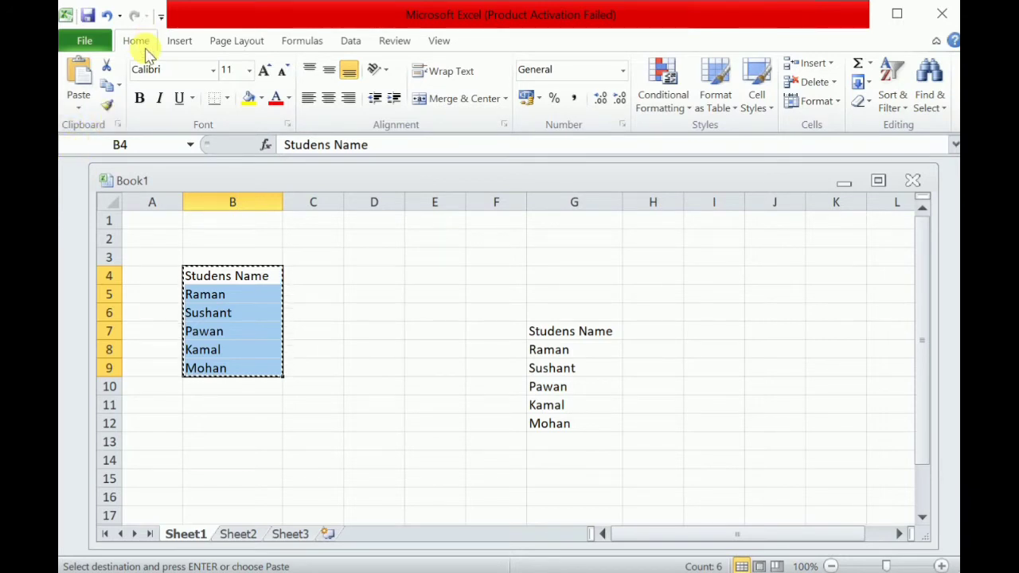
left_click(112, 94)
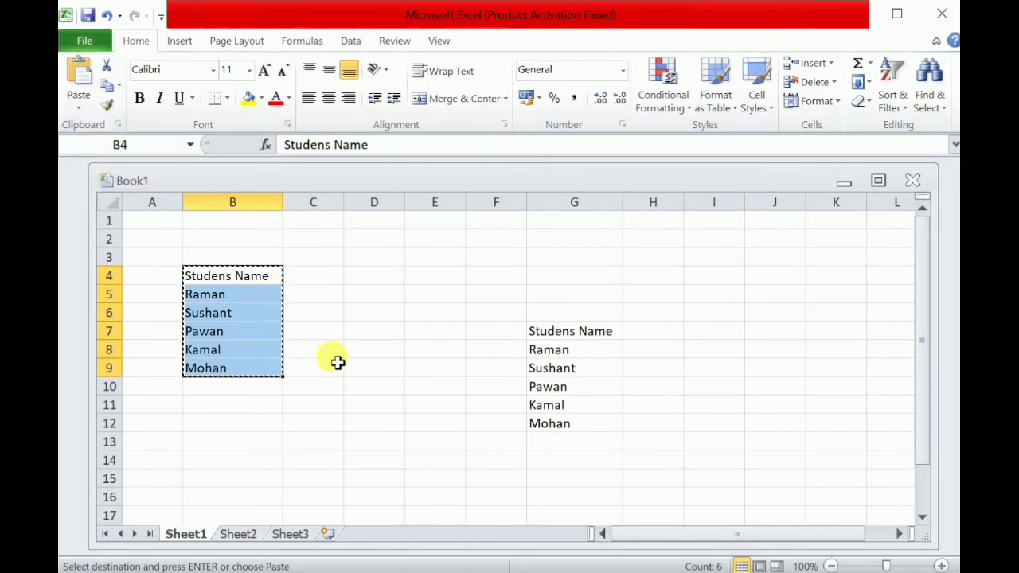
left_click(372, 390)
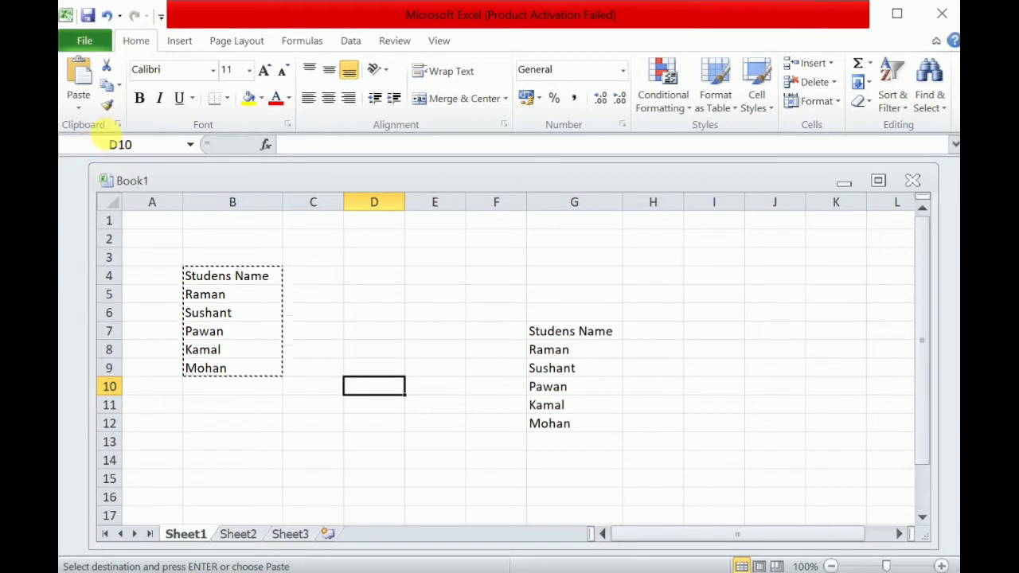
left_click(80, 80)
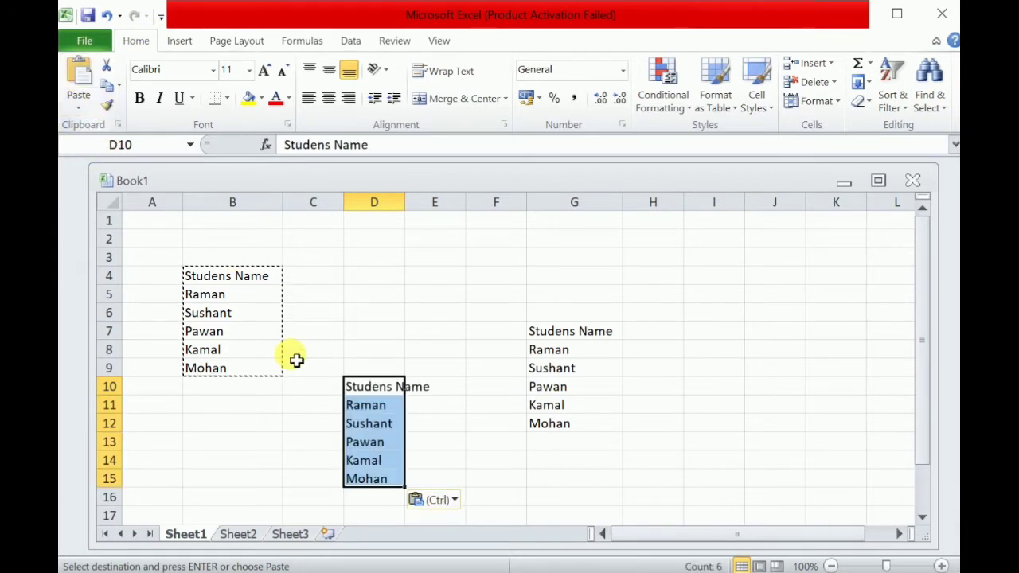
left_click_drag(410, 209, 434, 214)
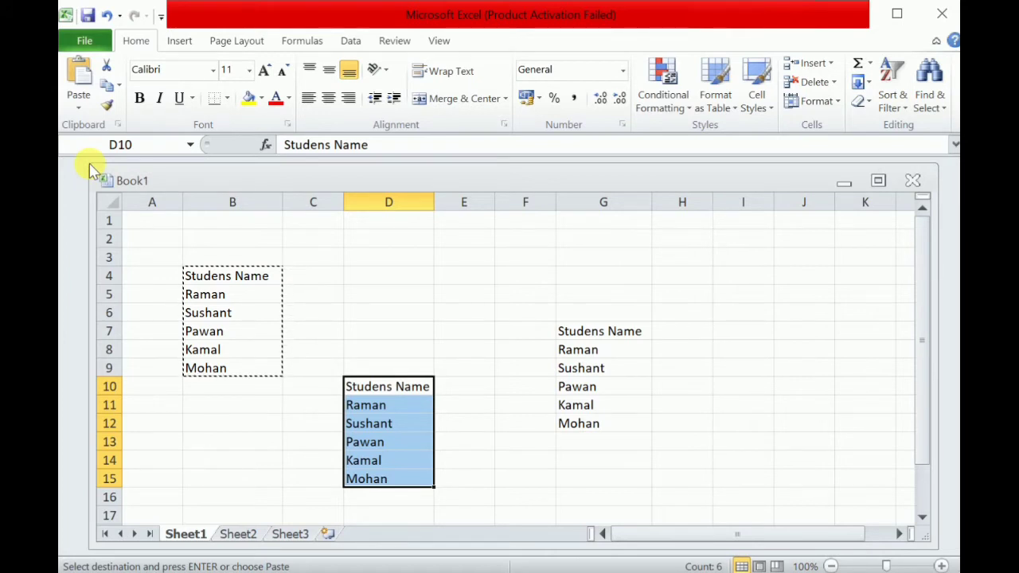
Copy the student name list from B4:B9 to the range starting at E2 and widen column E to fit the heading
left_click_drag(220, 285, 233, 368)
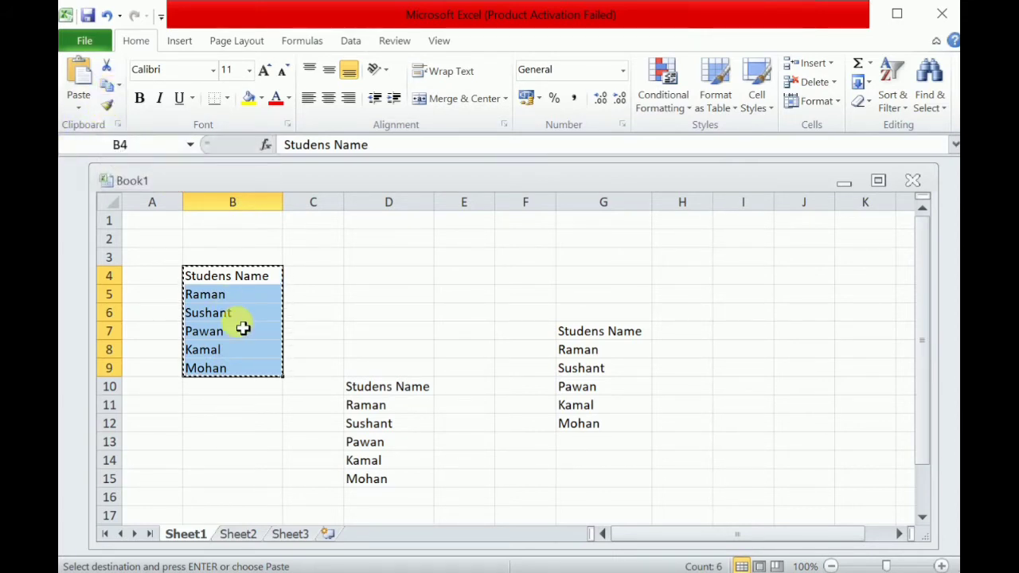
left_click(387, 390)
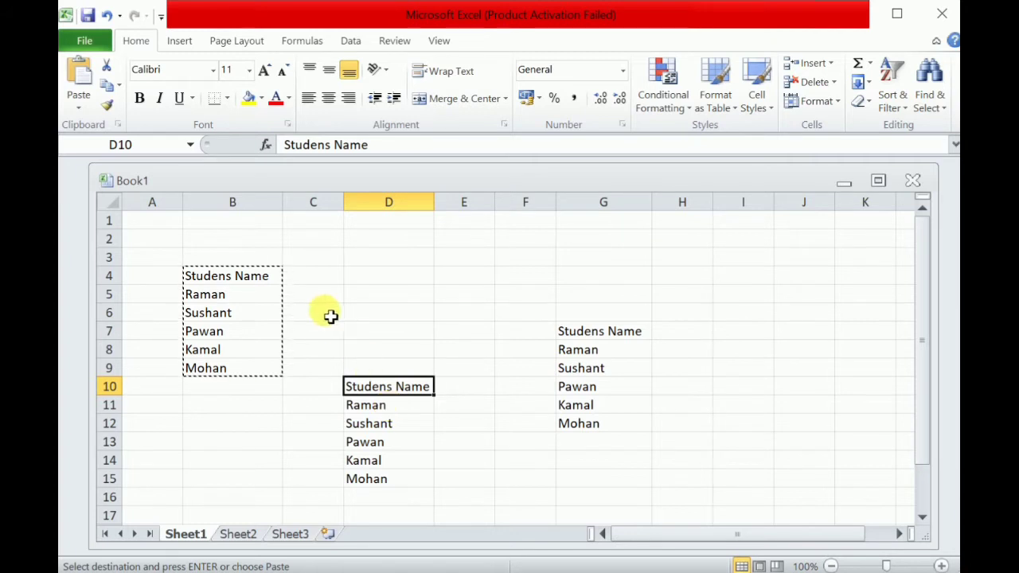
left_click_drag(239, 275, 243, 366)
key("ctrl+c")
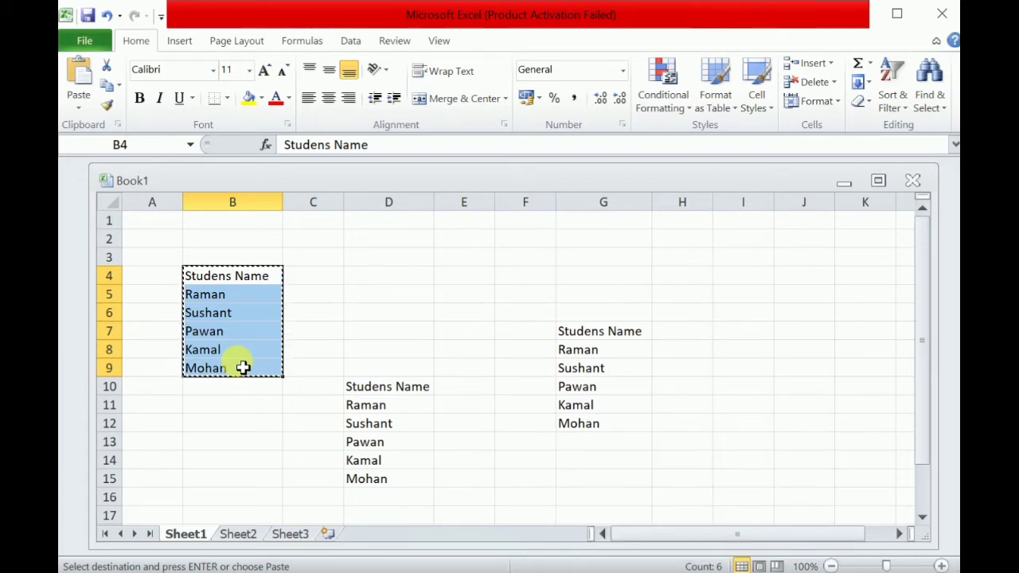
left_click(459, 244)
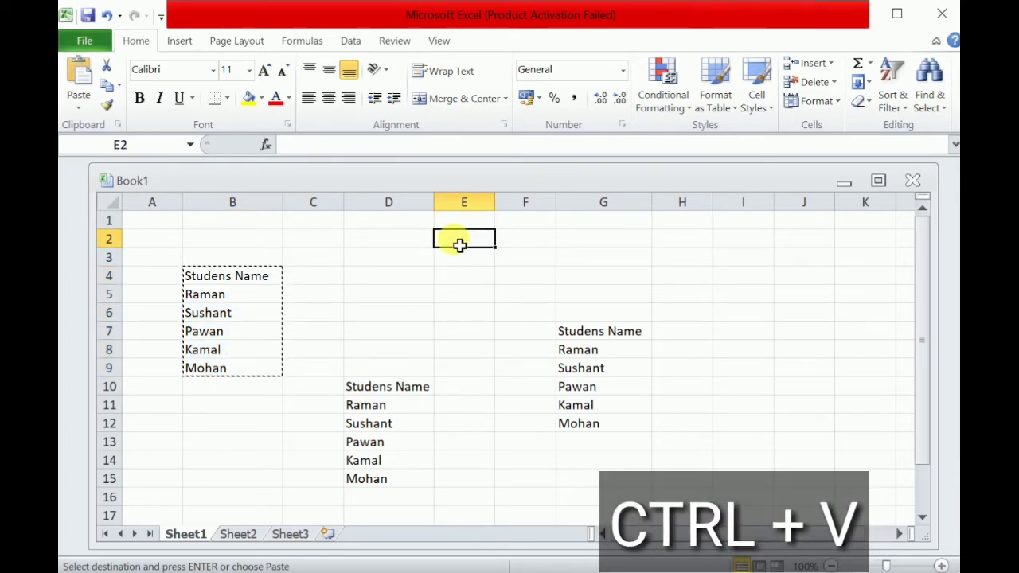
key("ctrl+v")
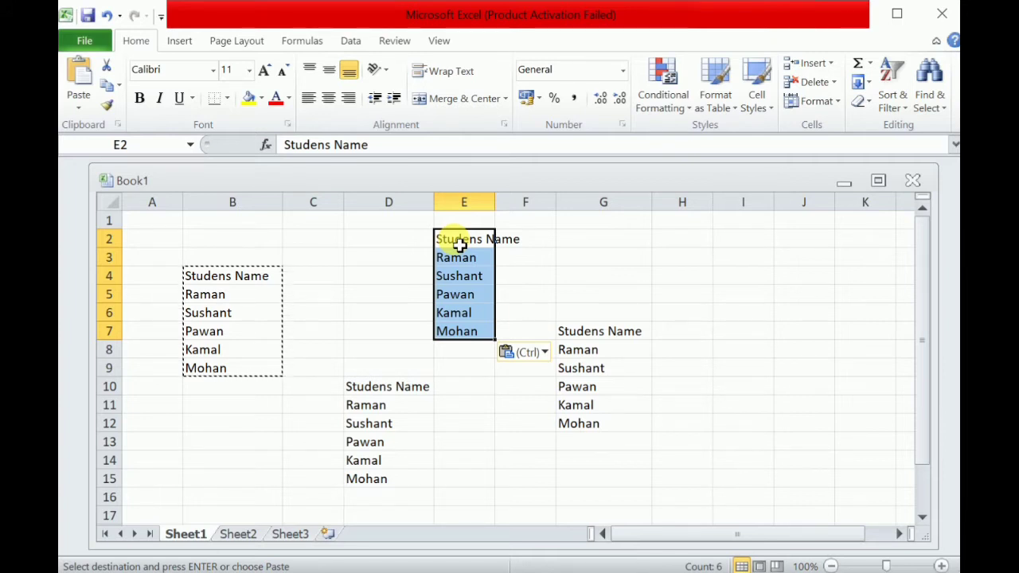
left_click(484, 212)
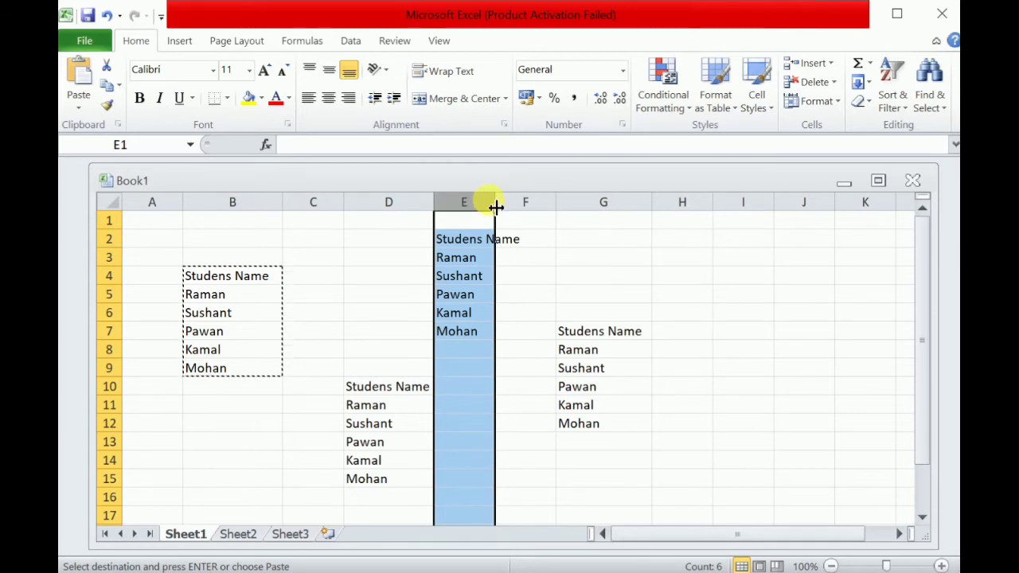
left_click_drag(498, 207, 533, 203)
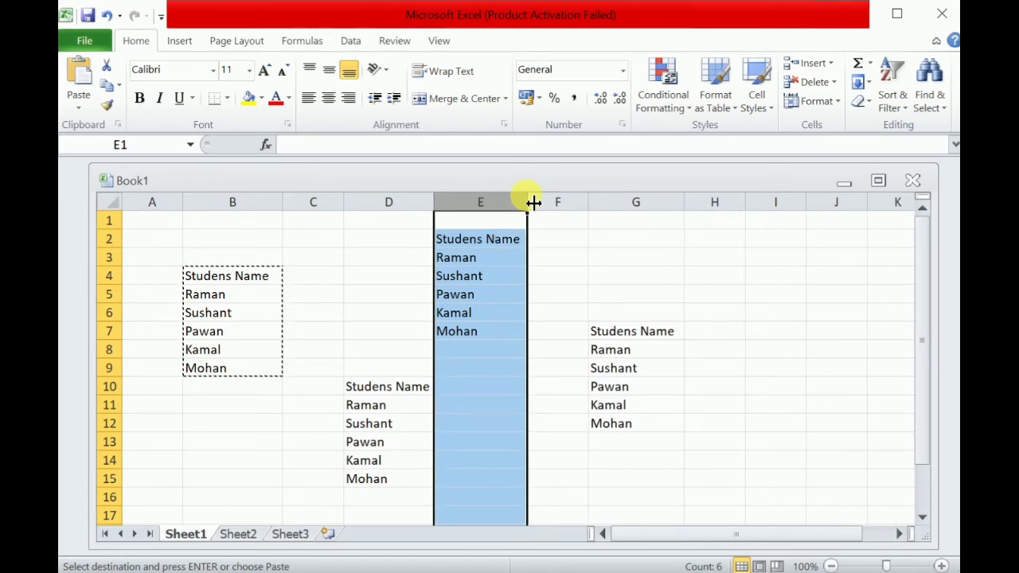
Clear the contents of D2:G16 to remove the three pasted copies of the student list
left_click(353, 431)
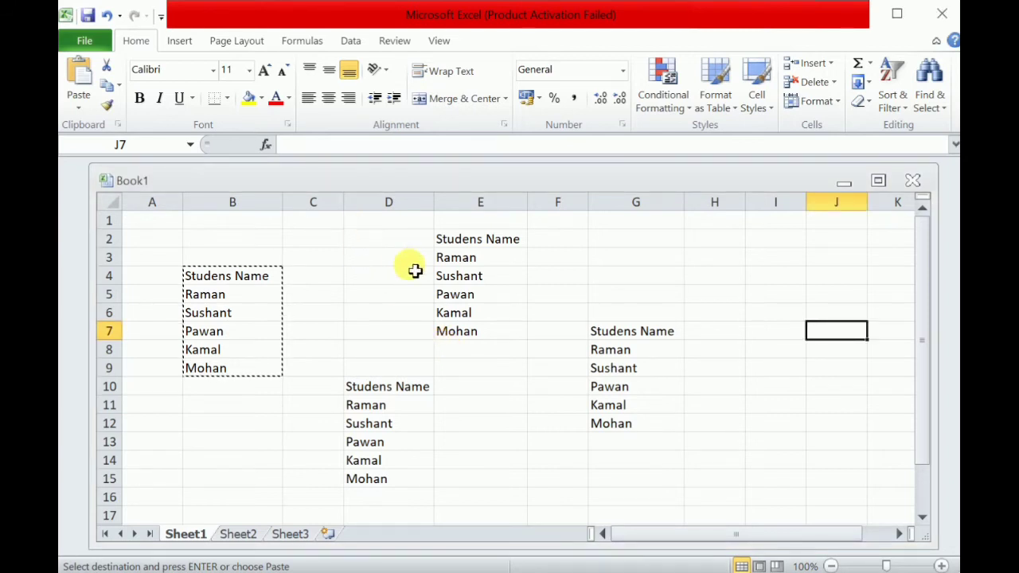
left_click_drag(375, 232, 614, 506)
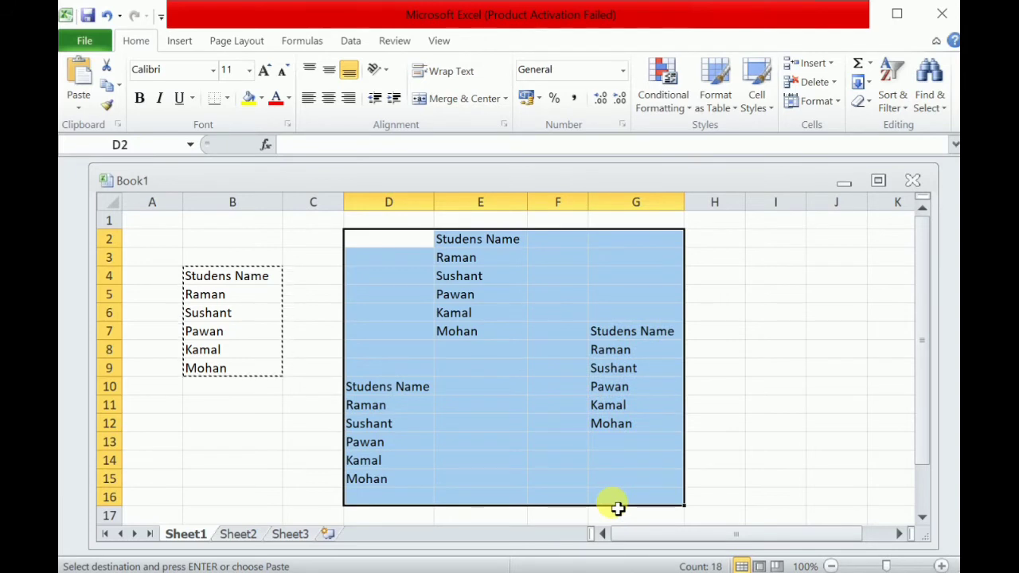
right_click(432, 346)
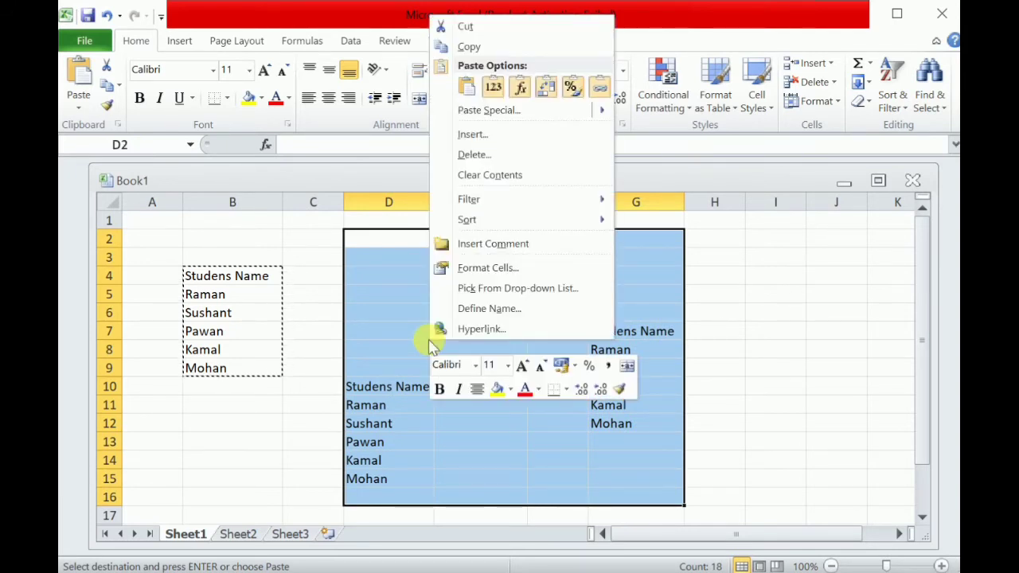
left_click(502, 178)
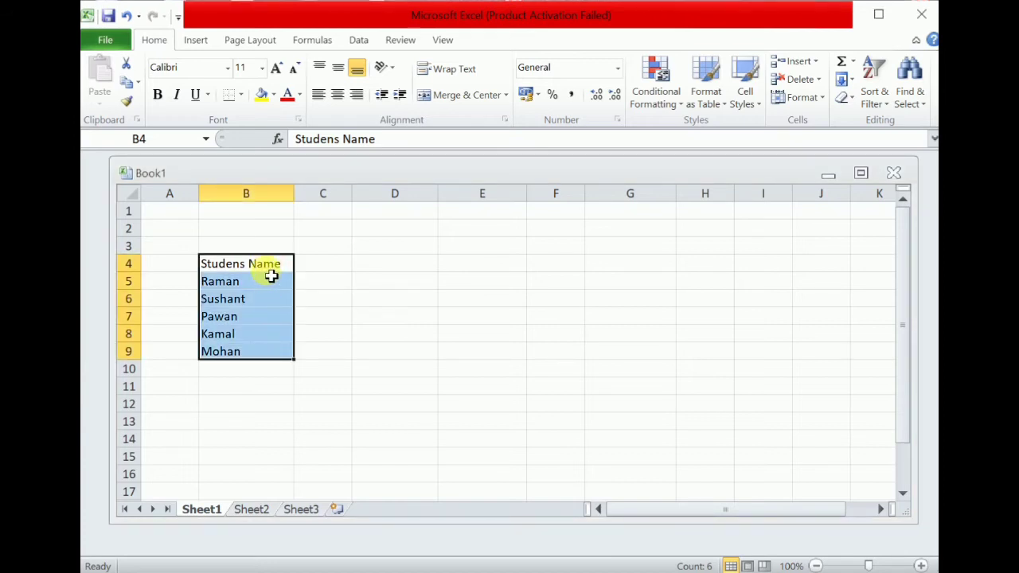
Cut the student name list from B4:B9 and paste it into the range starting at E4
right_click(271, 275)
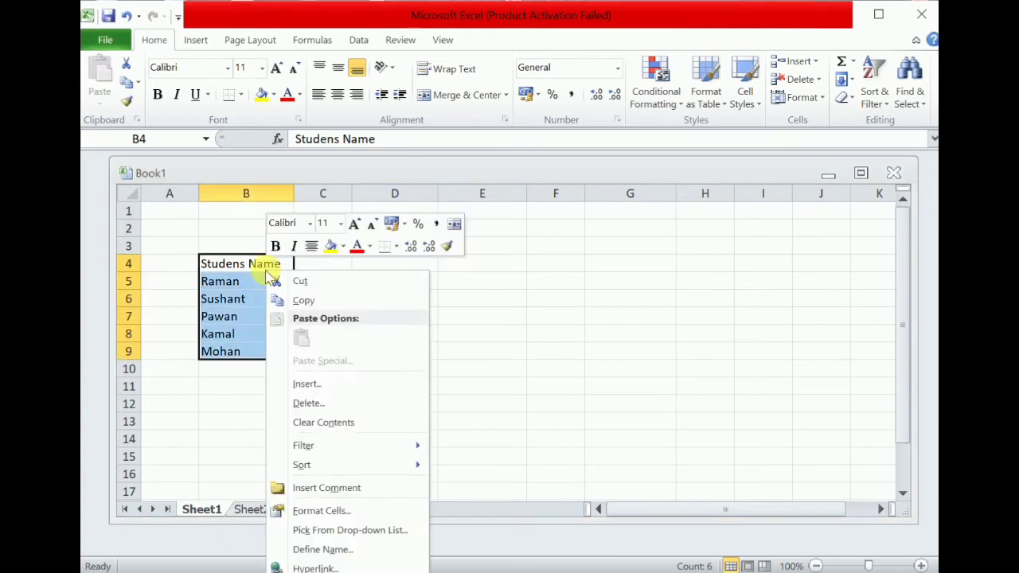
left_click(300, 282)
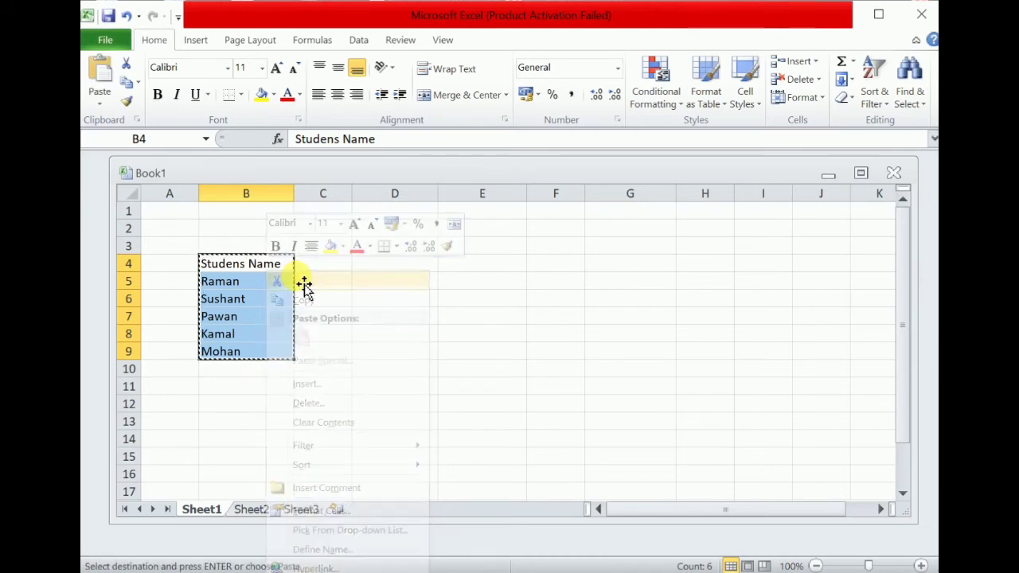
left_click(508, 270)
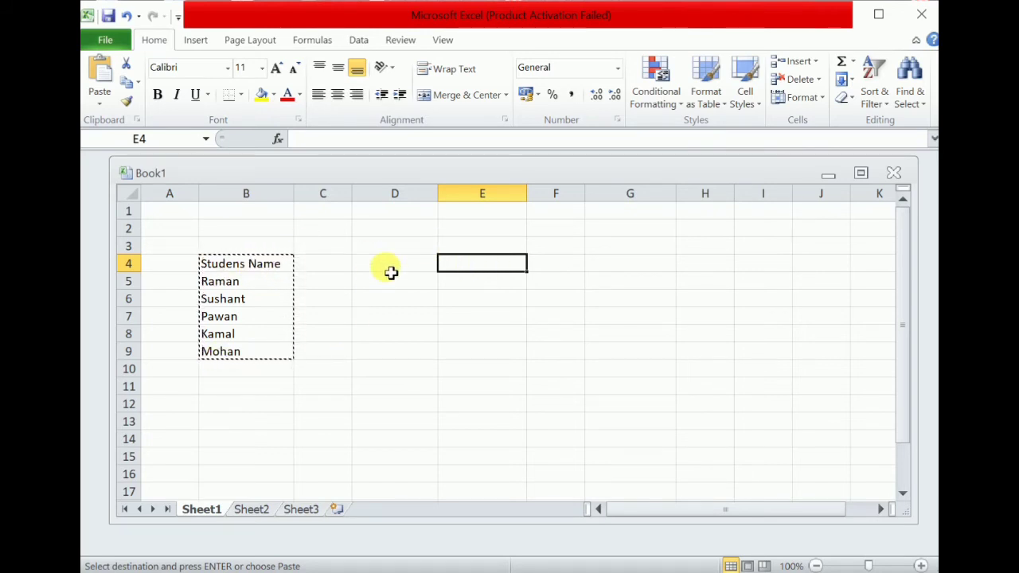
right_click(507, 270)
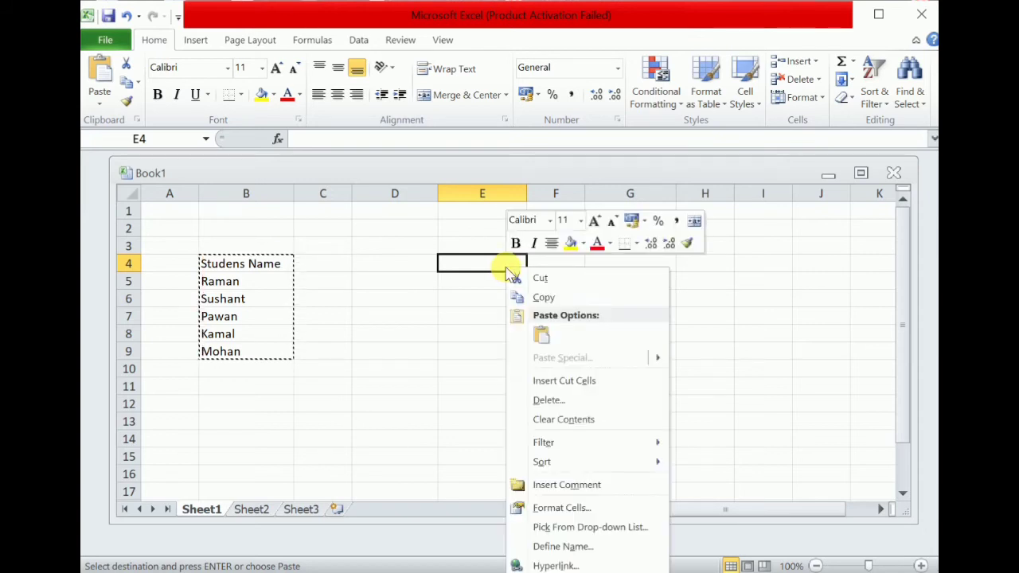
left_click(542, 336)
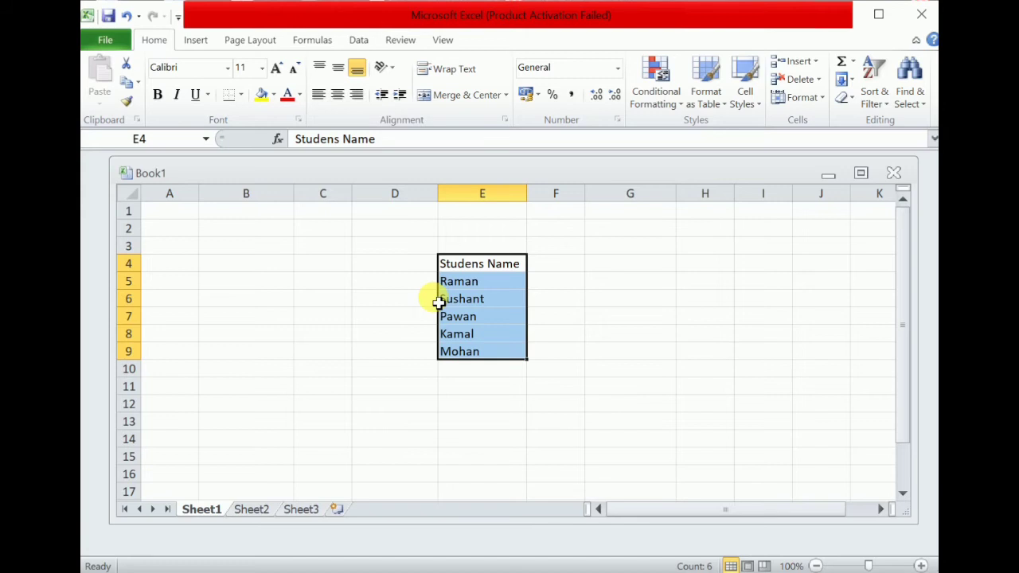
Cut the student name list from E4:E9 and paste it into the range starting at B6
left_click(494, 272)
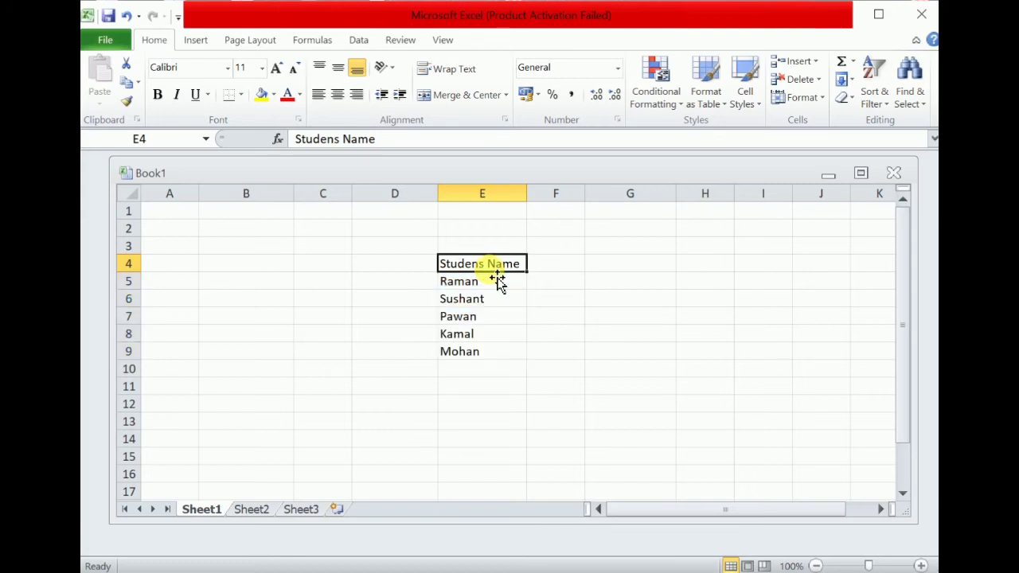
left_click_drag(484, 263, 482, 355)
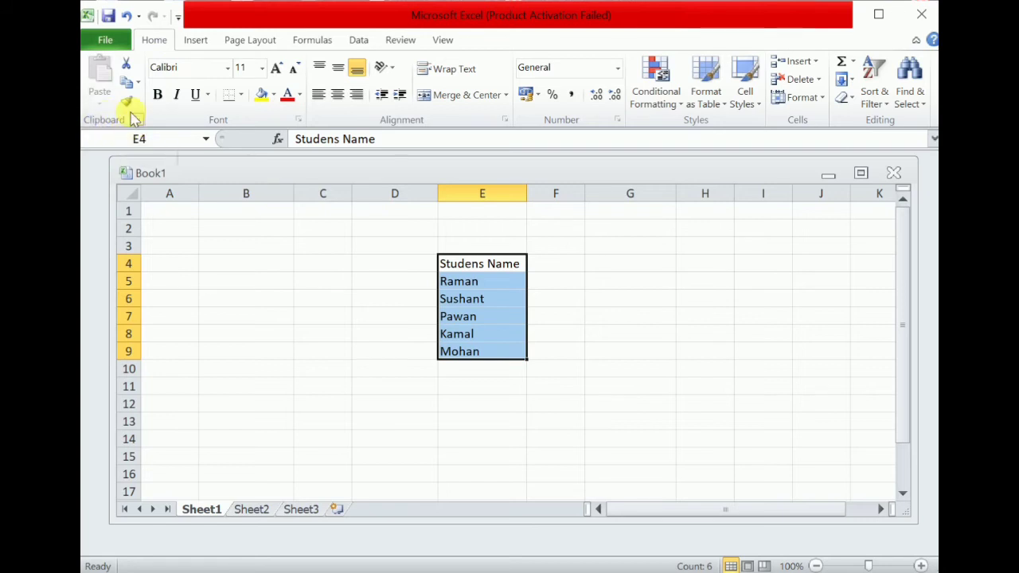
left_click(127, 65)
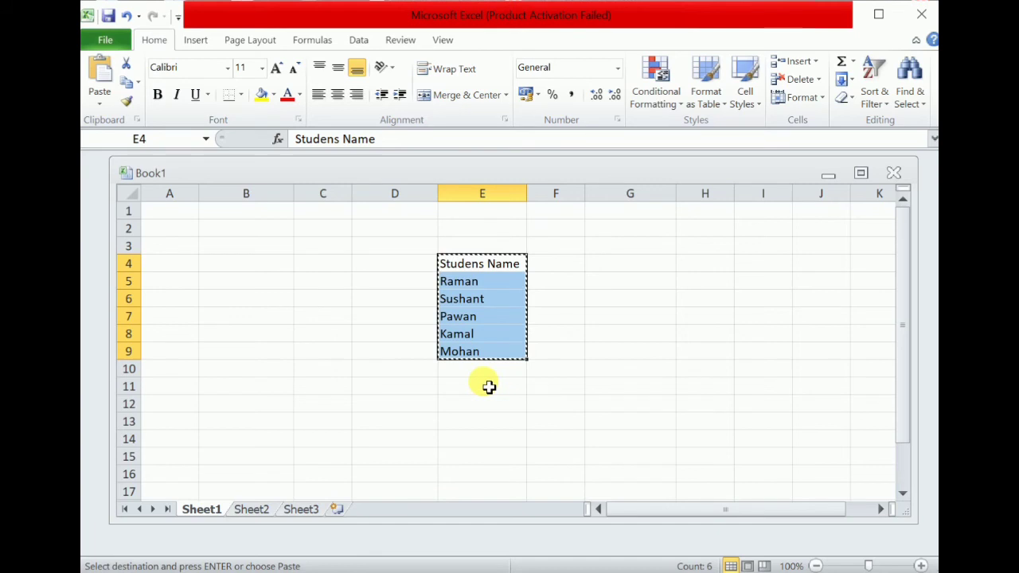
left_click(211, 303)
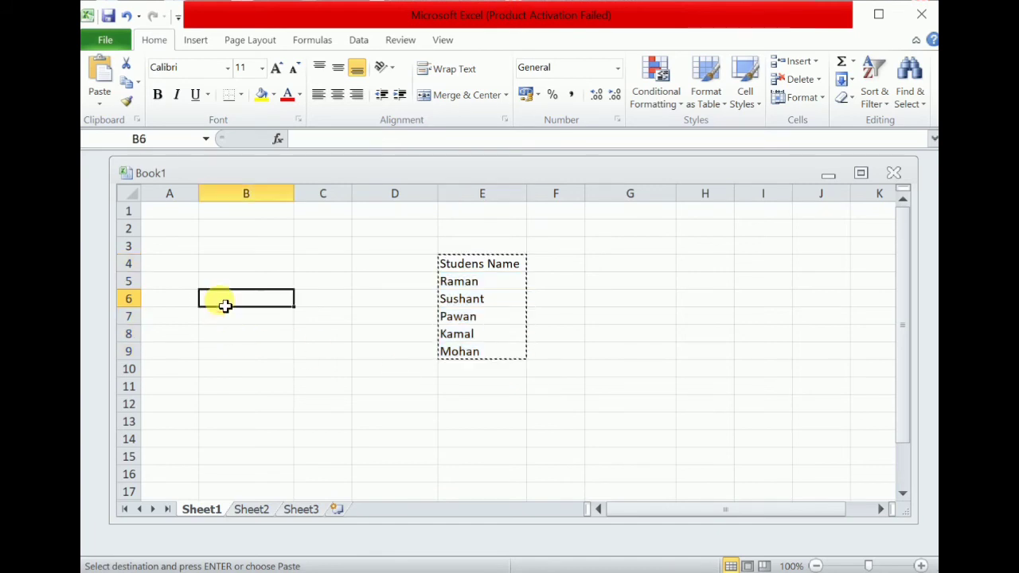
right_click(222, 304)
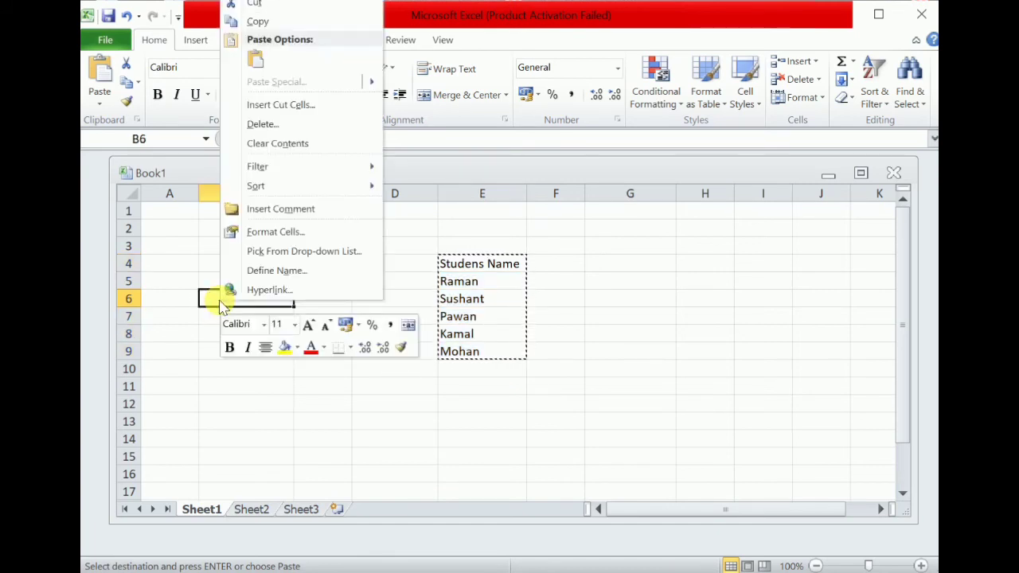
left_click(228, 303)
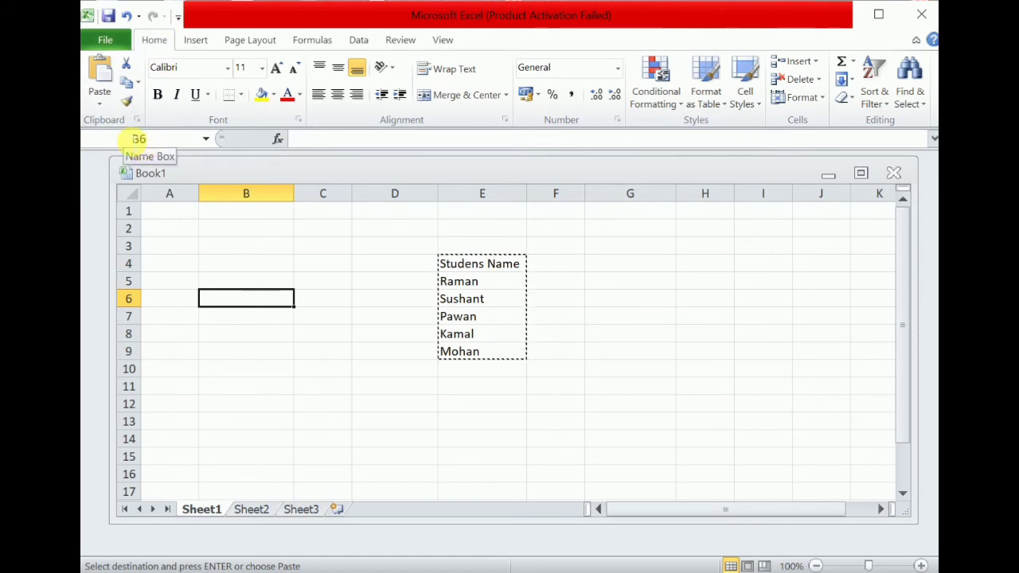
left_click(105, 80)
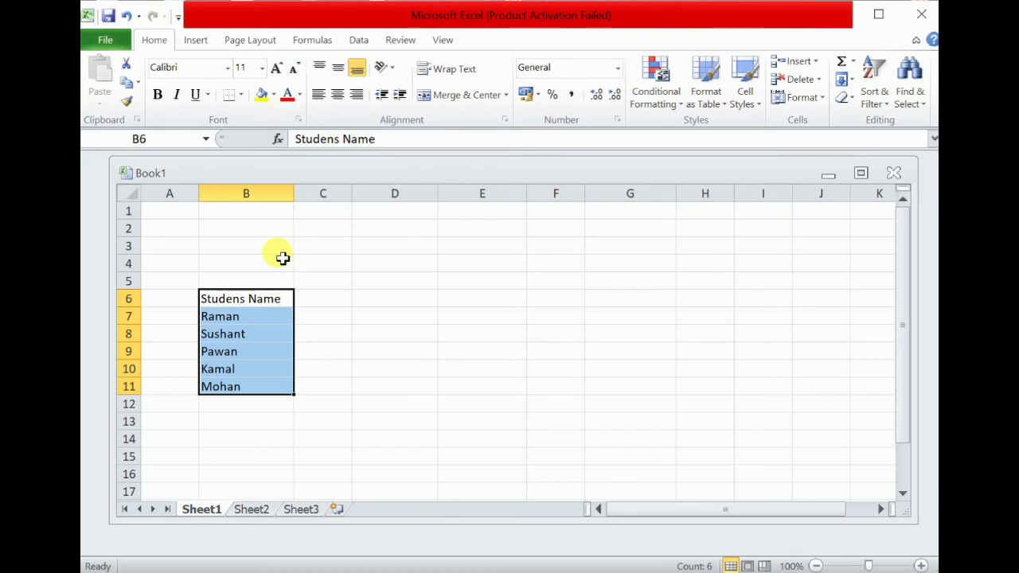
Cut the student name list from B6:B11 and paste it into the range starting at G4
left_click(286, 307)
left_click_drag(282, 303, 277, 390)
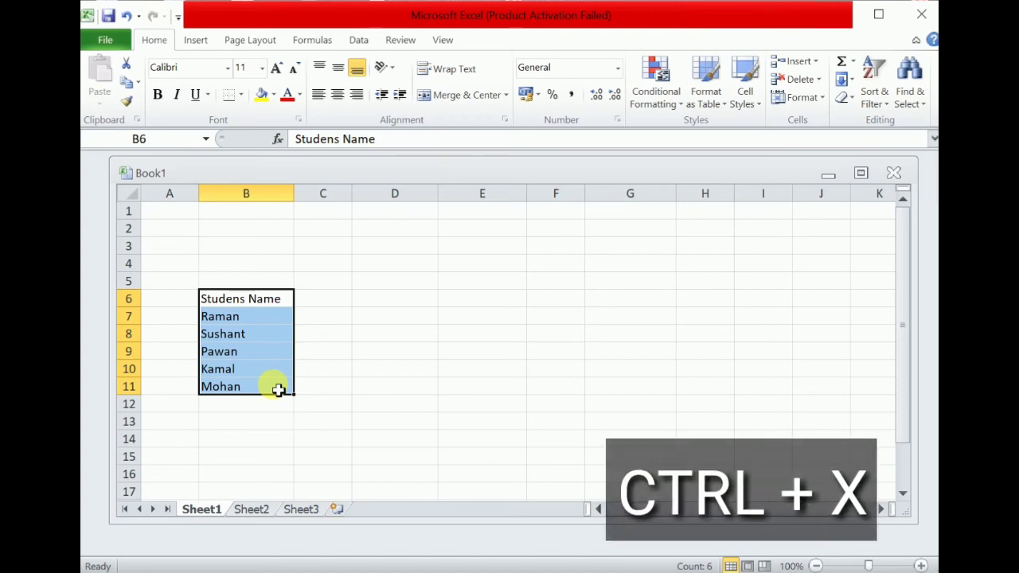
key("ctrl+x")
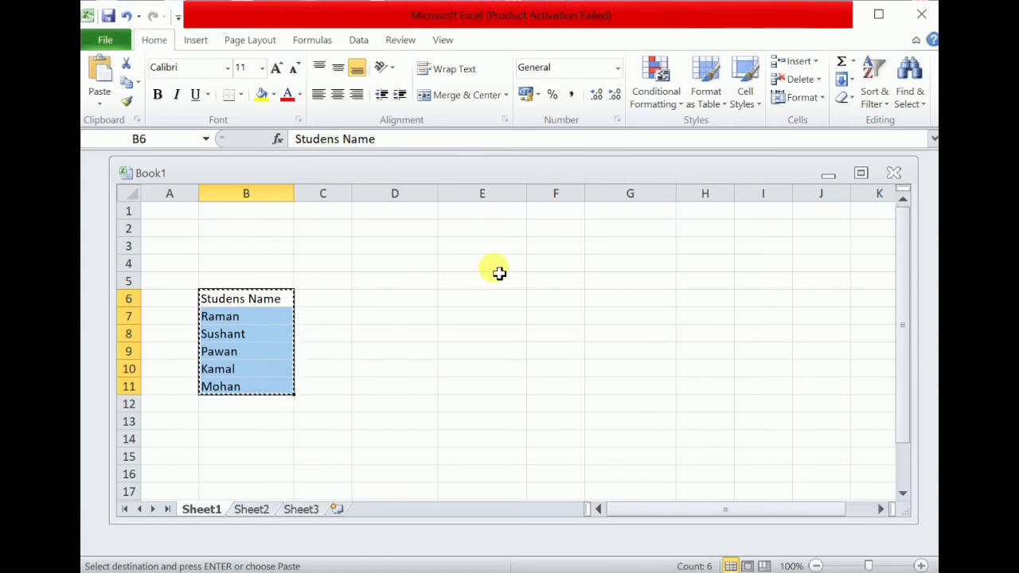
left_click(666, 270)
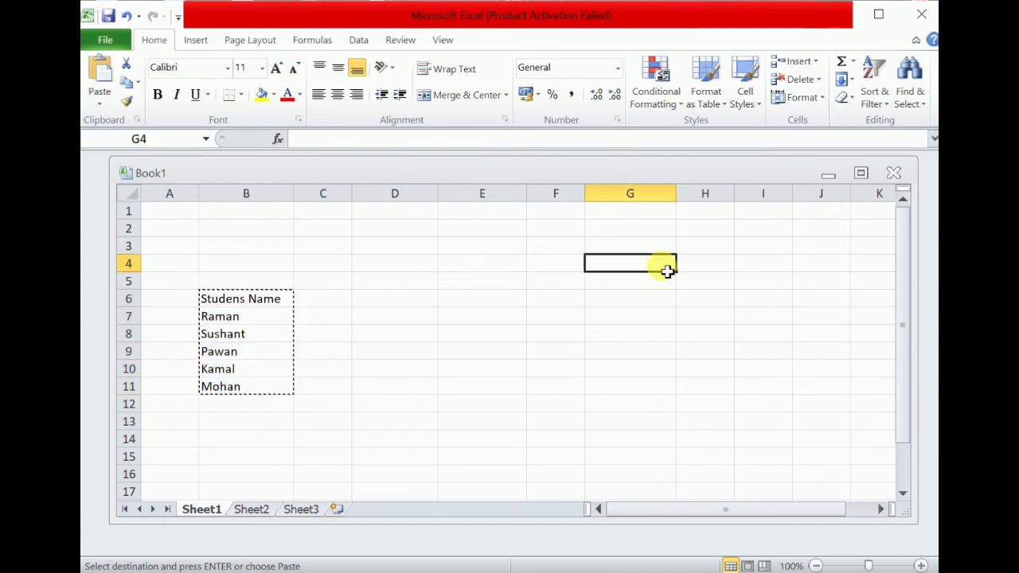
key("ctrl+v")
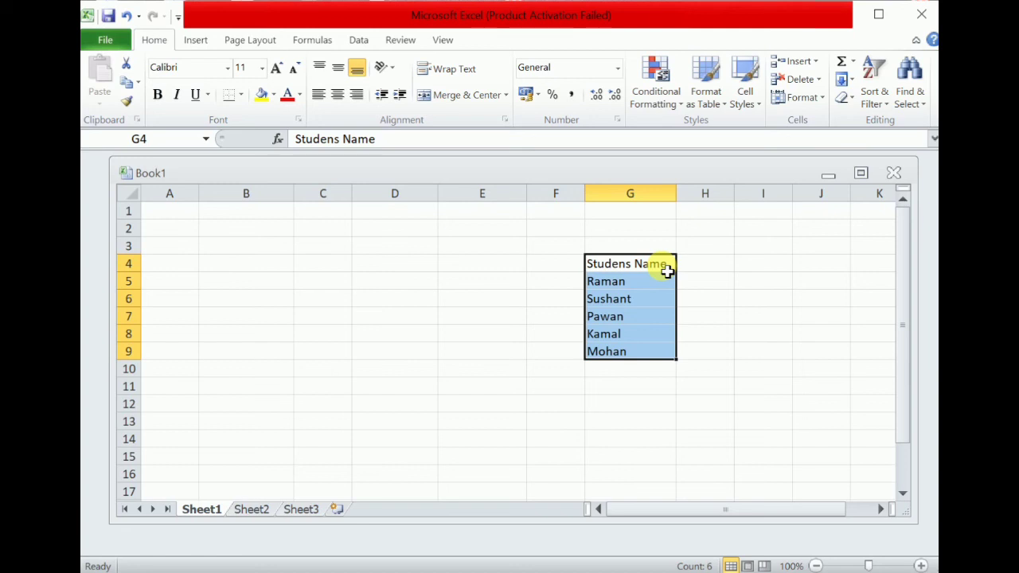
right_click(667, 271)
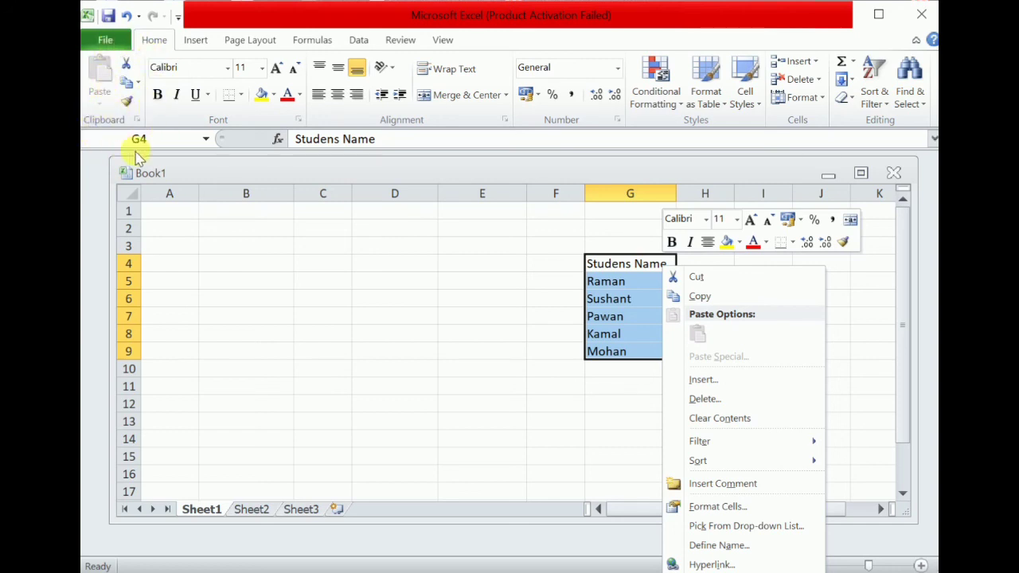
key("Escape")
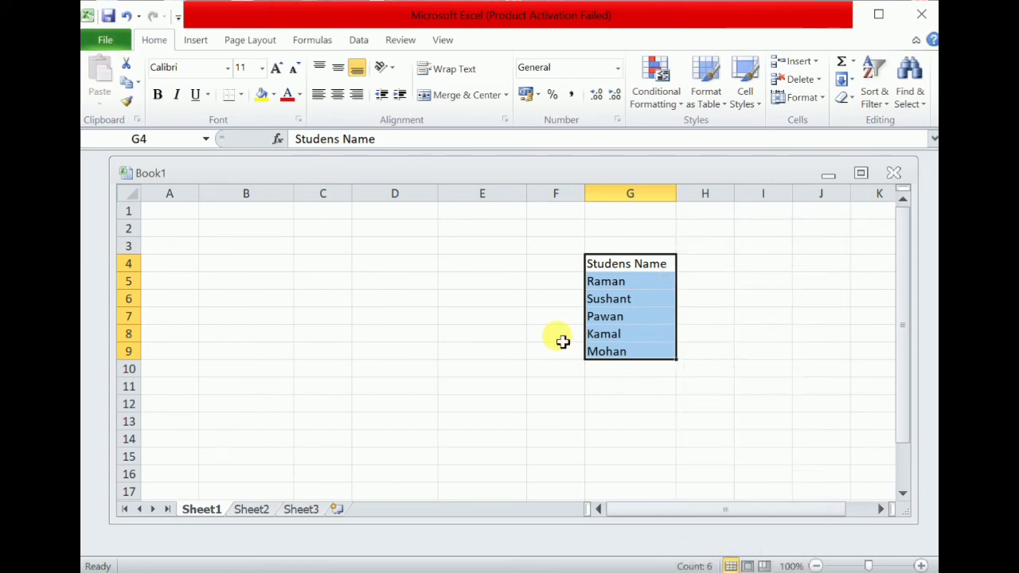